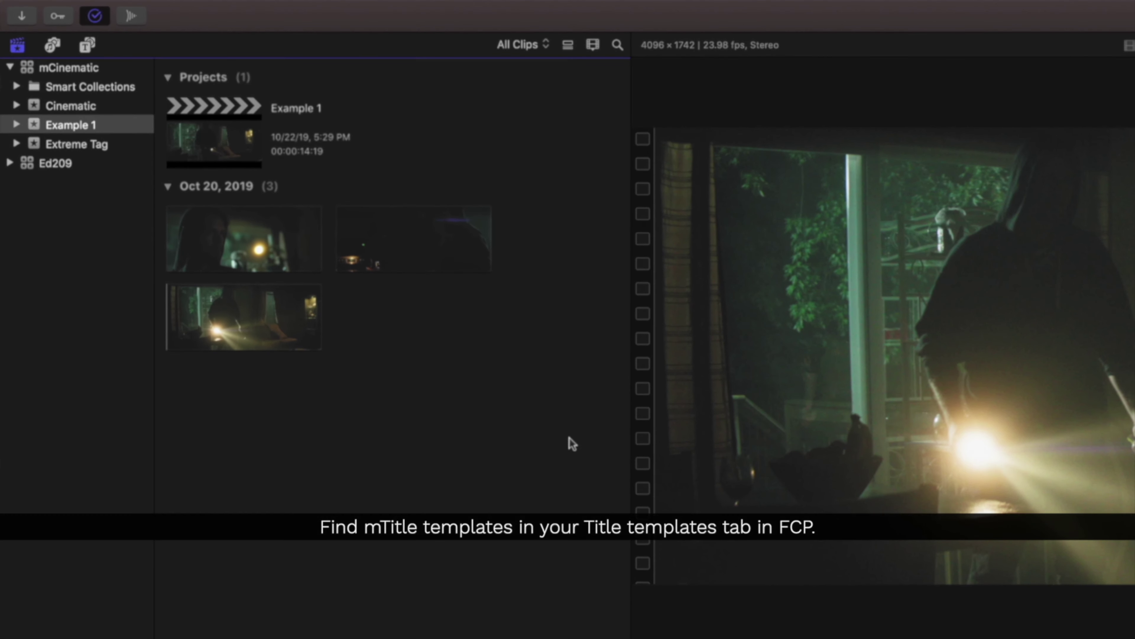
Show the Titles and Generators browser with its installed title categories.
{"action": "left_click", "coordinate": [88, 45]}
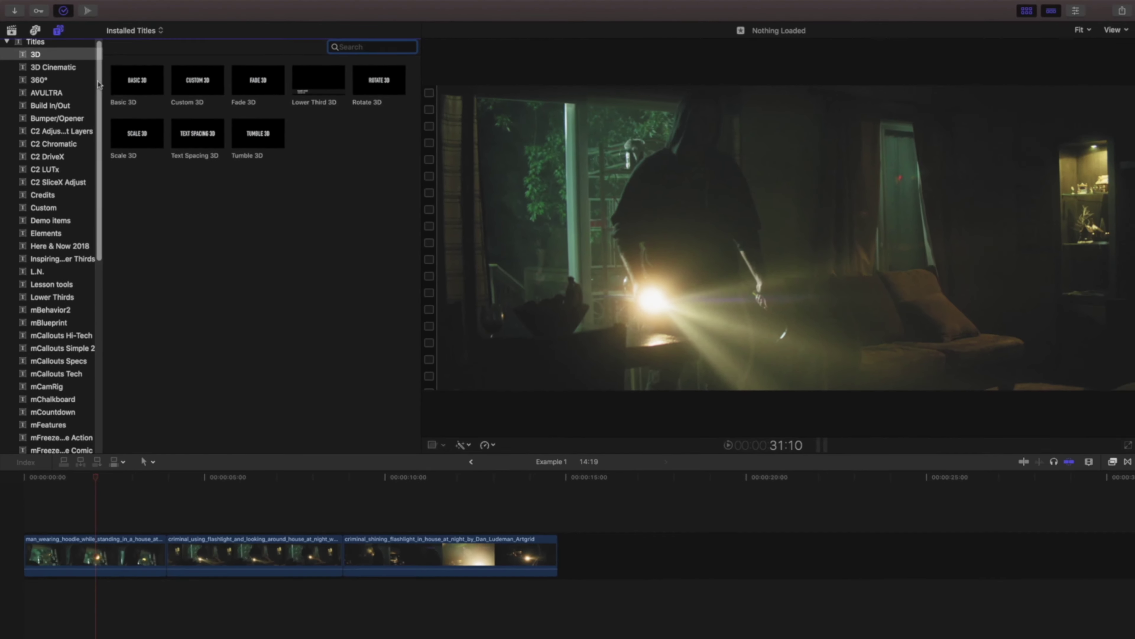
Open the mTitle Cinematic category and preview the mTitle Cinematic 45 Art Director template.
{"action": "scroll", "coordinate": [99, 132], "scroll_direction": "down", "scroll_amount": 5}
{"action": "left_click_drag", "start_coordinate": [99, 134], "coordinate": [94, 290]}
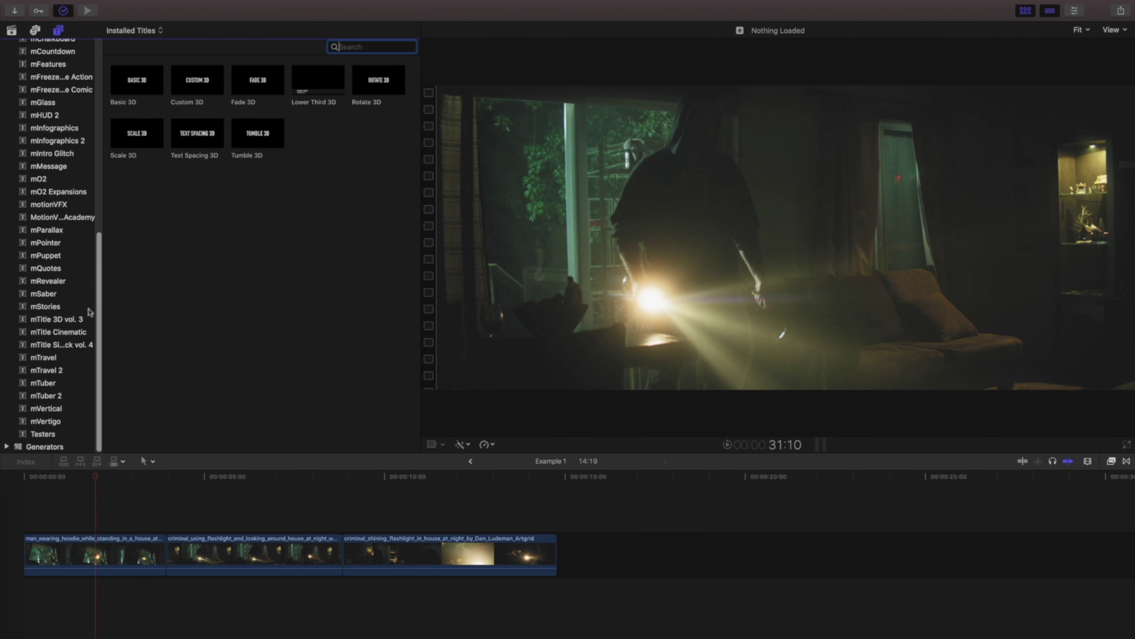
{"action": "left_click", "coordinate": [79, 333]}
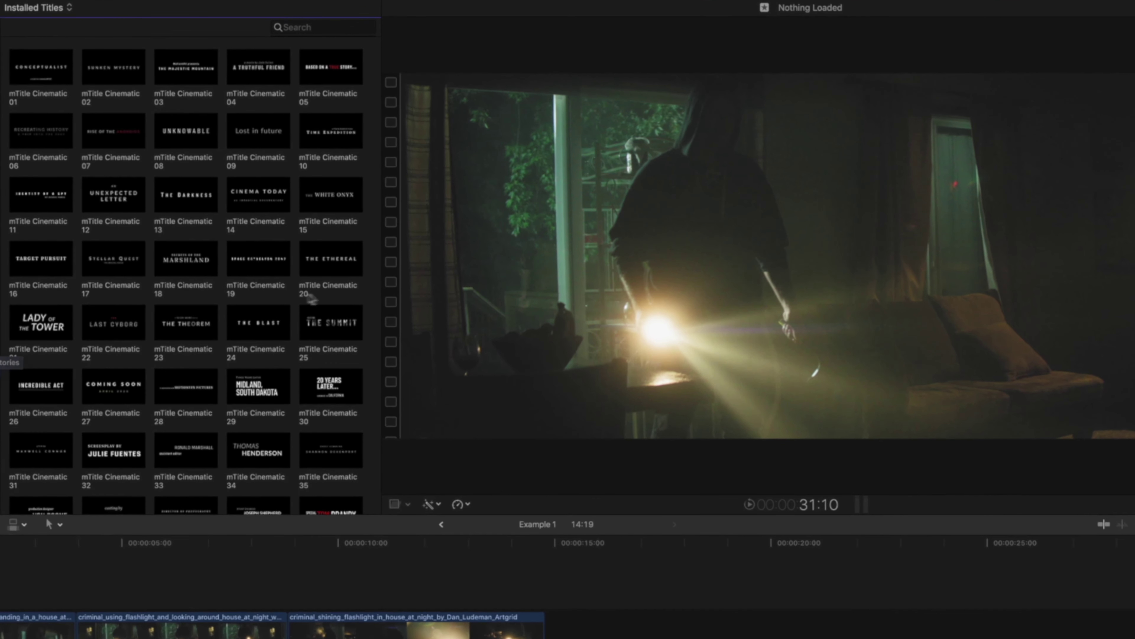
{"action": "scroll", "coordinate": [417, 277], "scroll_direction": "down", "scroll_amount": 2}
{"action": "scroll", "coordinate": [379, 304], "scroll_direction": "down", "scroll_amount": 5}
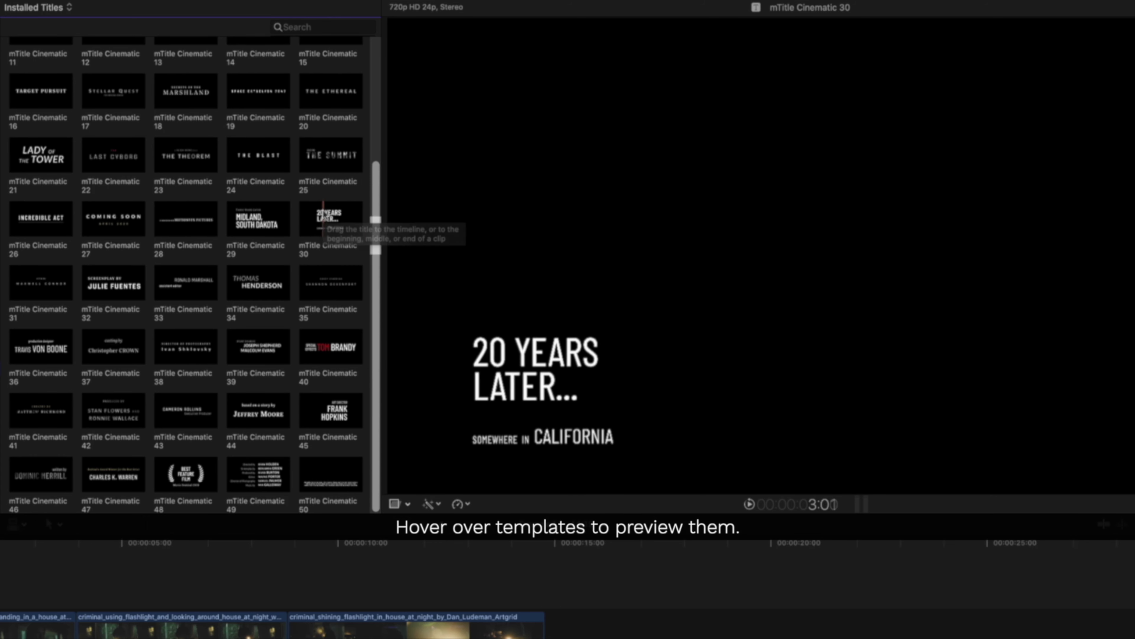
{"action": "left_click", "coordinate": [323, 406]}
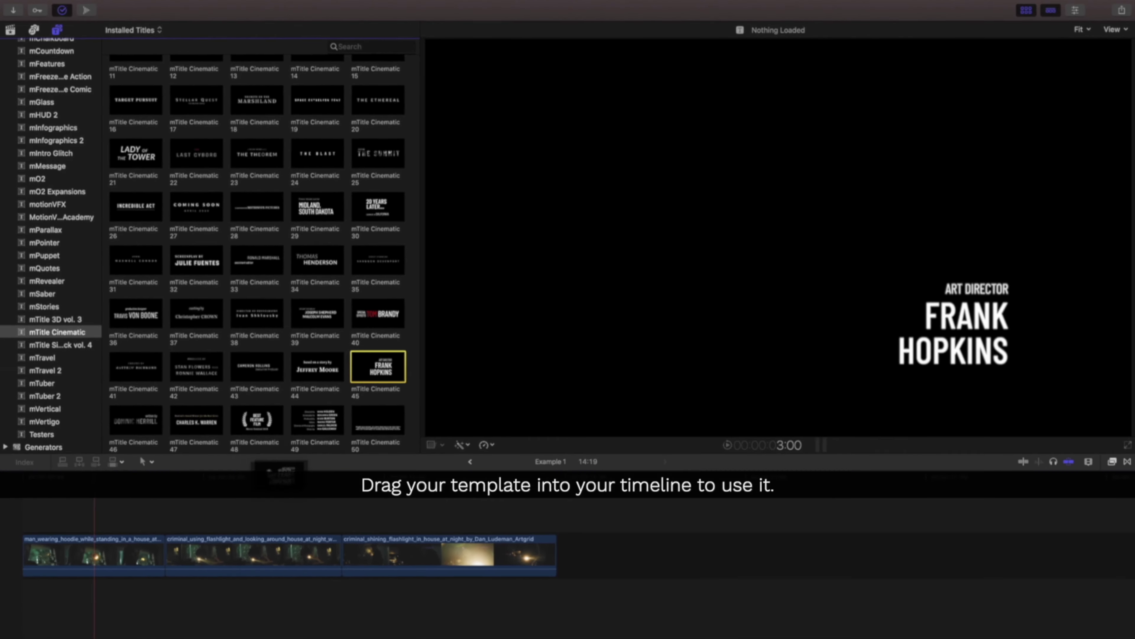
Add mTitle Cinematic 45 at the timeline start and trim it to the first clip.
{"action": "left_click_drag", "start_coordinate": [323, 406], "coordinate": [98, 583]}
{"action": "left_click_drag", "start_coordinate": [186, 510], "coordinate": [24, 522]}
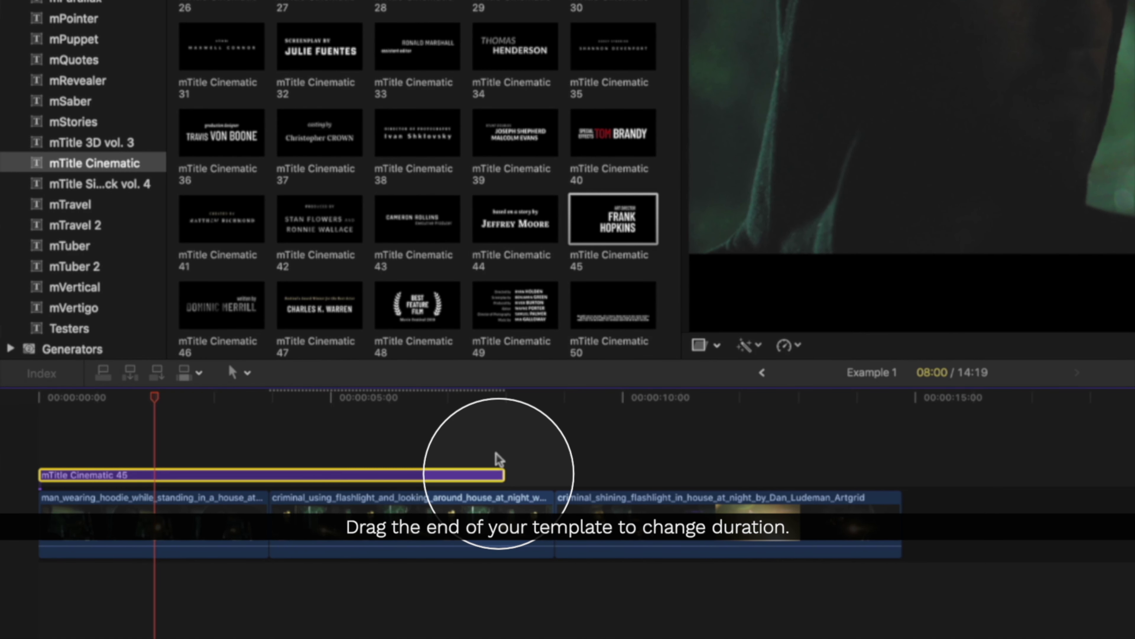
{"action": "left_click_drag", "start_coordinate": [500, 471], "coordinate": [264, 475]}
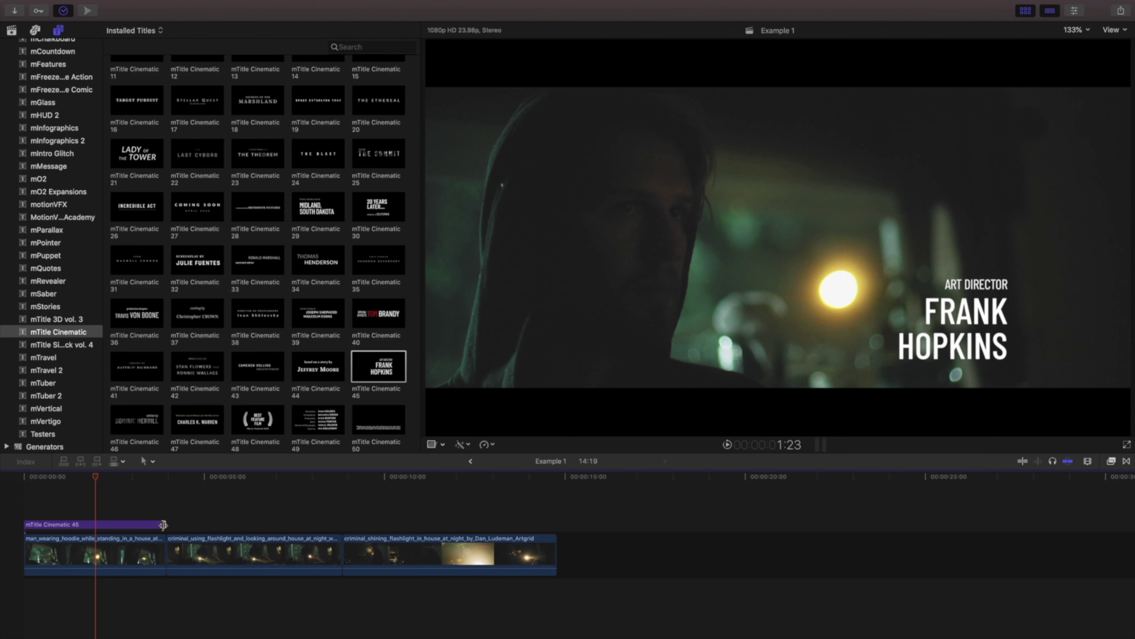
Shrink the credit into the lower right, replace its names, and append mTitle Cinematic 20.
{"action": "left_click", "coordinate": [120, 525]}
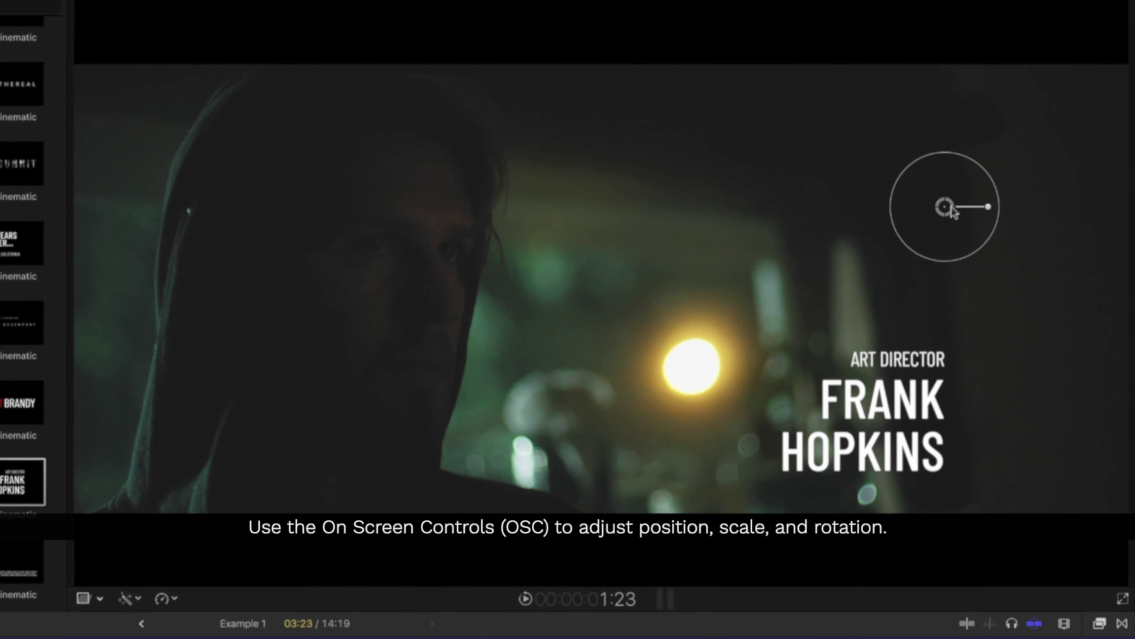
{"action": "left_click_drag", "start_coordinate": [951, 209], "coordinate": [1060, 244]}
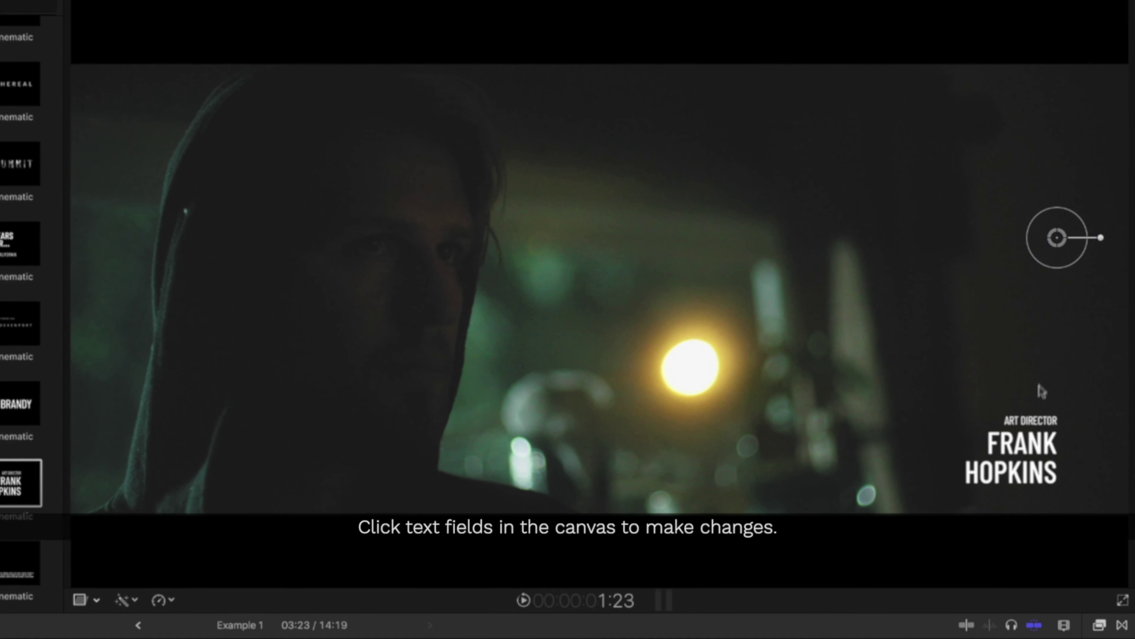
{"action": "double_click", "coordinate": [1024, 444]}
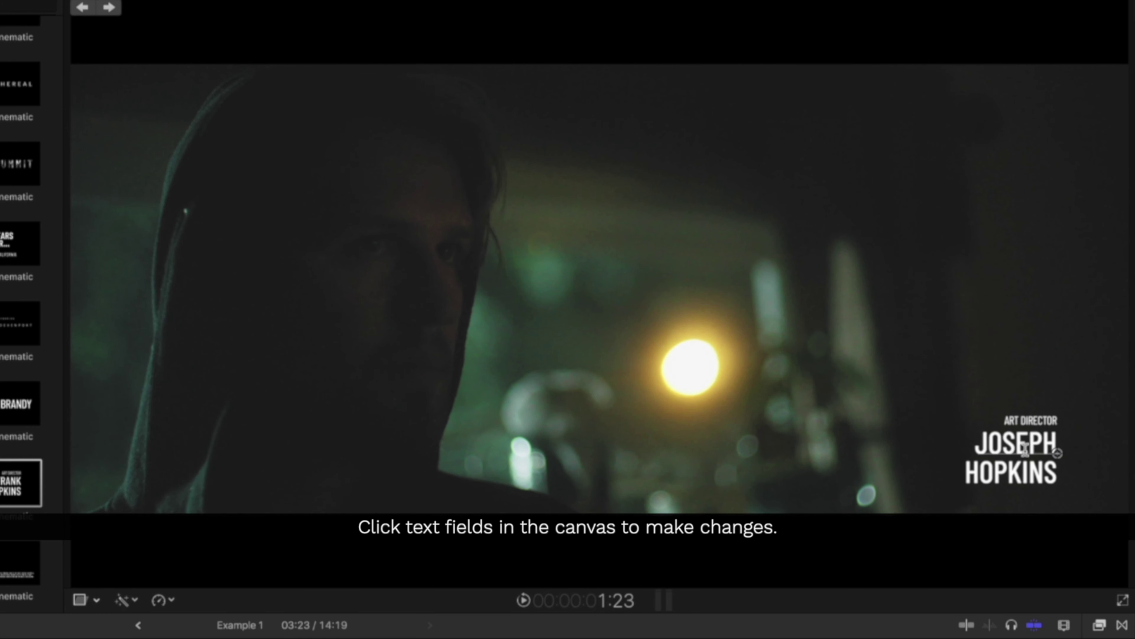
{"action": "double_click", "coordinate": [1015, 469]}
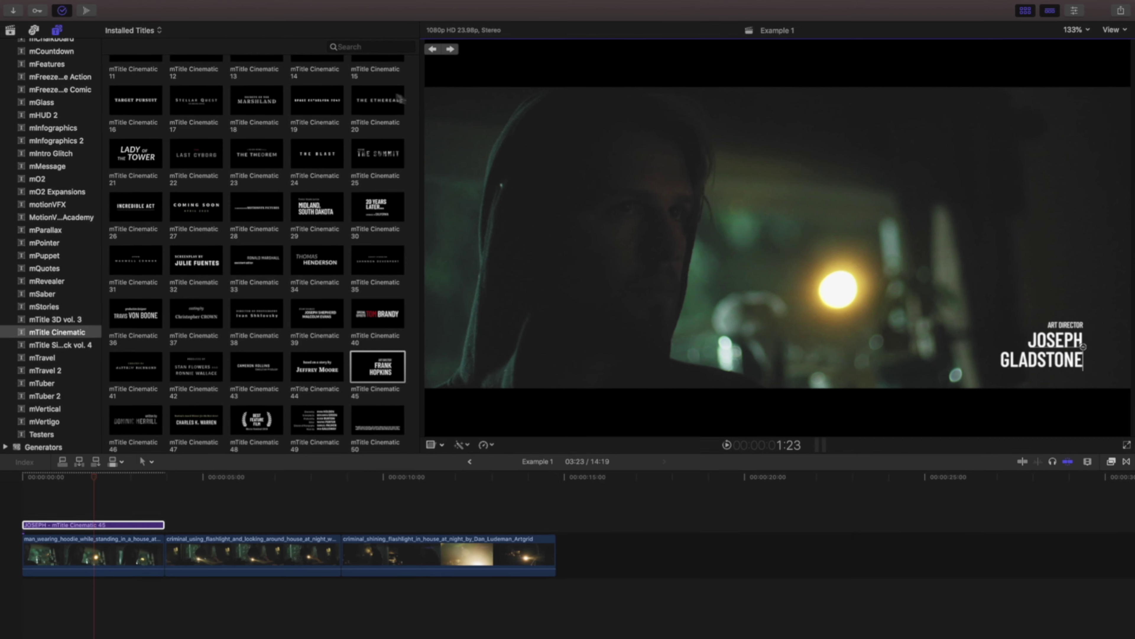
{"action": "left_click", "coordinate": [160, 90]}
{"action": "key", "text": "e"}
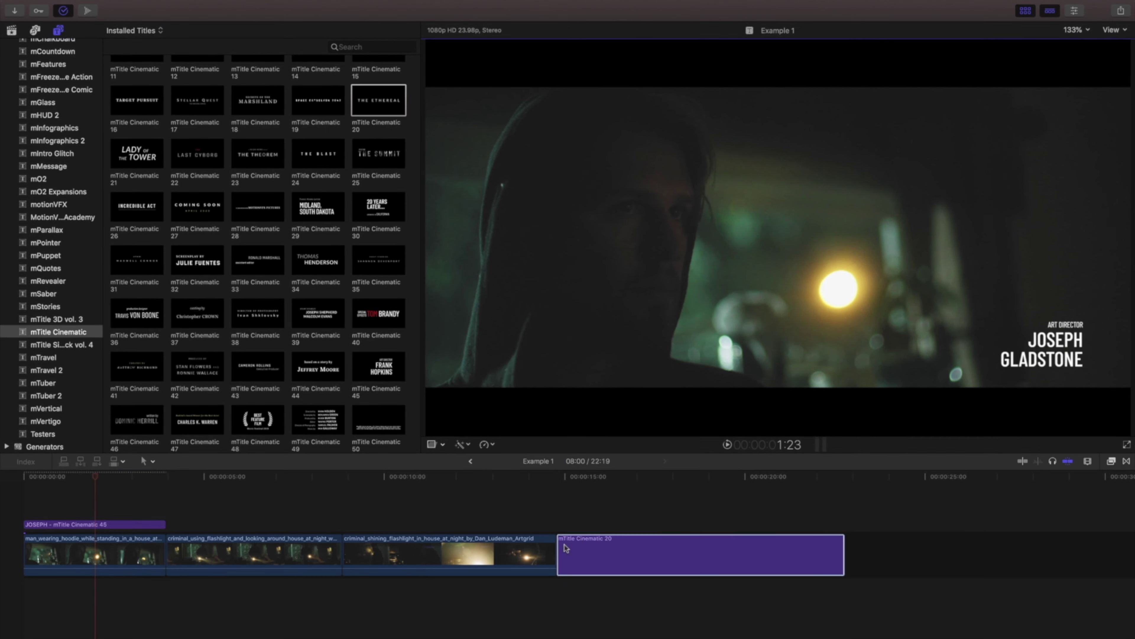
Place mTitle Cinematic 31 above clip three and duplicate the first credit over clip two.
{"action": "left_click_drag", "start_coordinate": [137, 260], "coordinate": [353, 524]}
{"action": "left_click", "coordinate": [503, 476]}
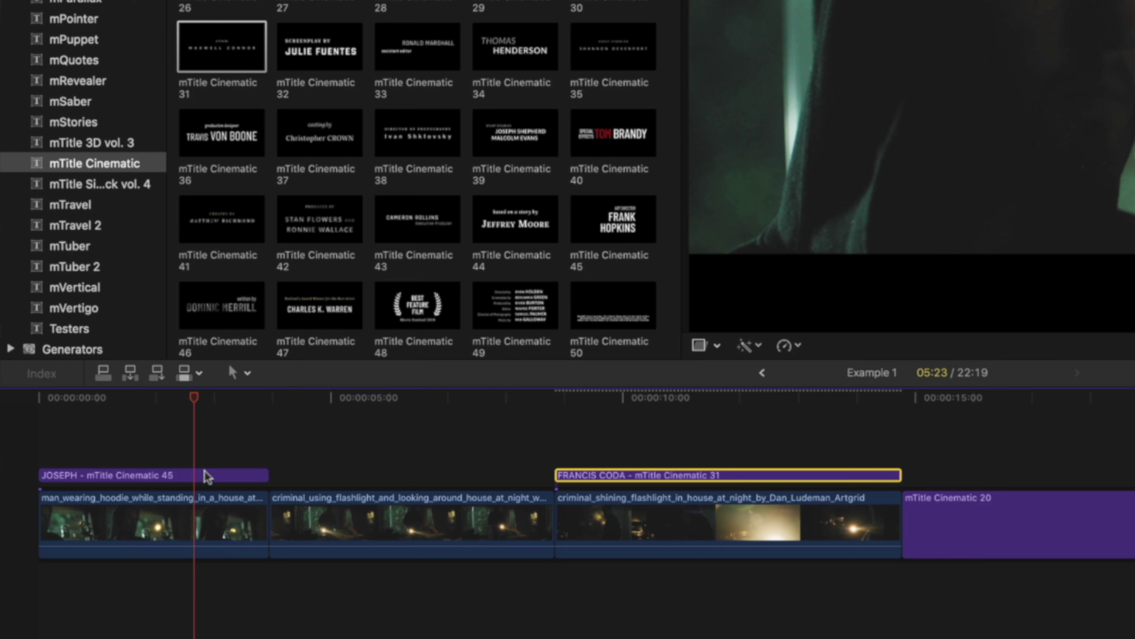
{"action": "left_click", "coordinate": [207, 476]}
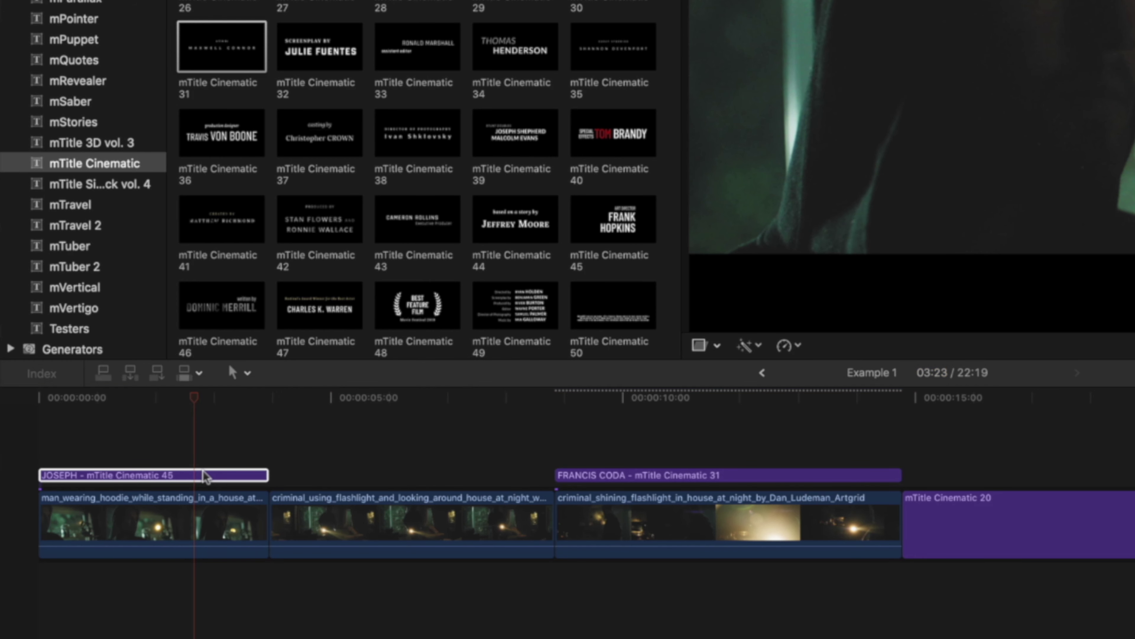
{"action": "left_click_drag", "start_coordinate": [207, 476], "coordinate": [480, 441]}
{"action": "left_click", "coordinate": [324, 397]}
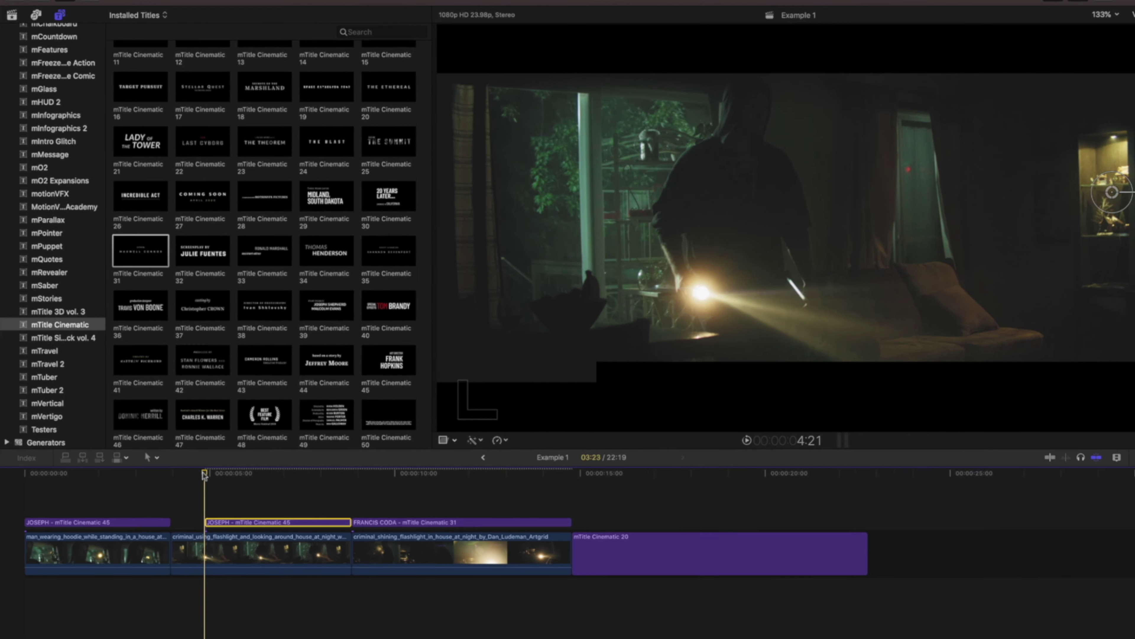
{"action": "key", "text": "space"}
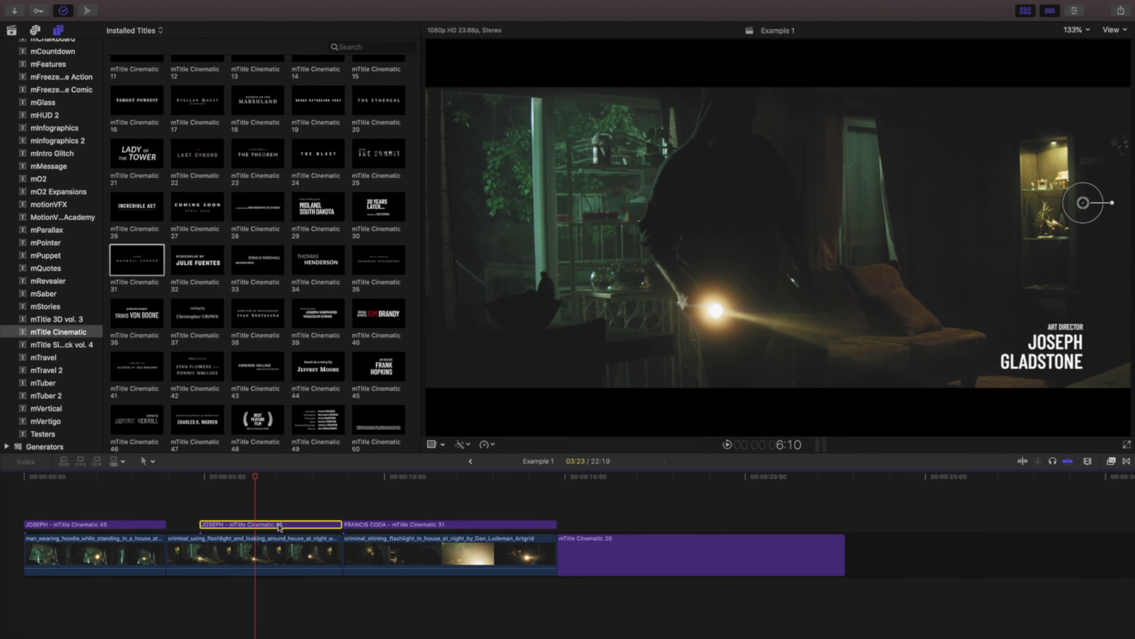
Move the duplicate credit to the frame's left and retype it with a new name.
{"action": "left_click_drag", "start_coordinate": [1082, 208], "coordinate": [547, 211]}
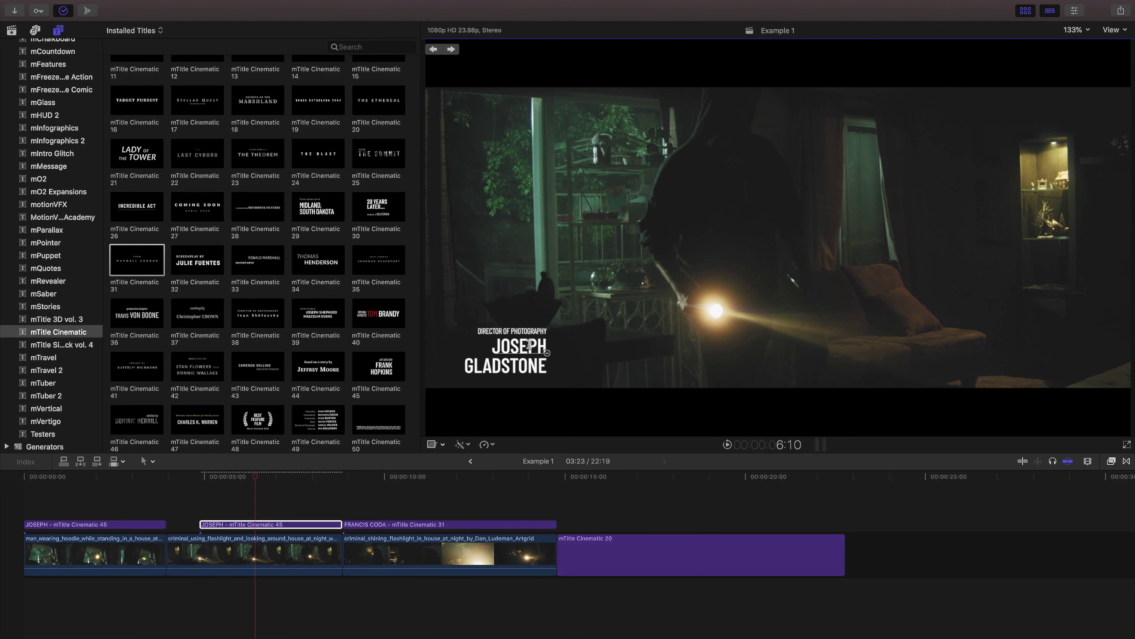
{"action": "type", "text": "BRANDON"}
{"action": "double_click", "coordinate": [528, 365]}
{"action": "type", "text": "RY"}
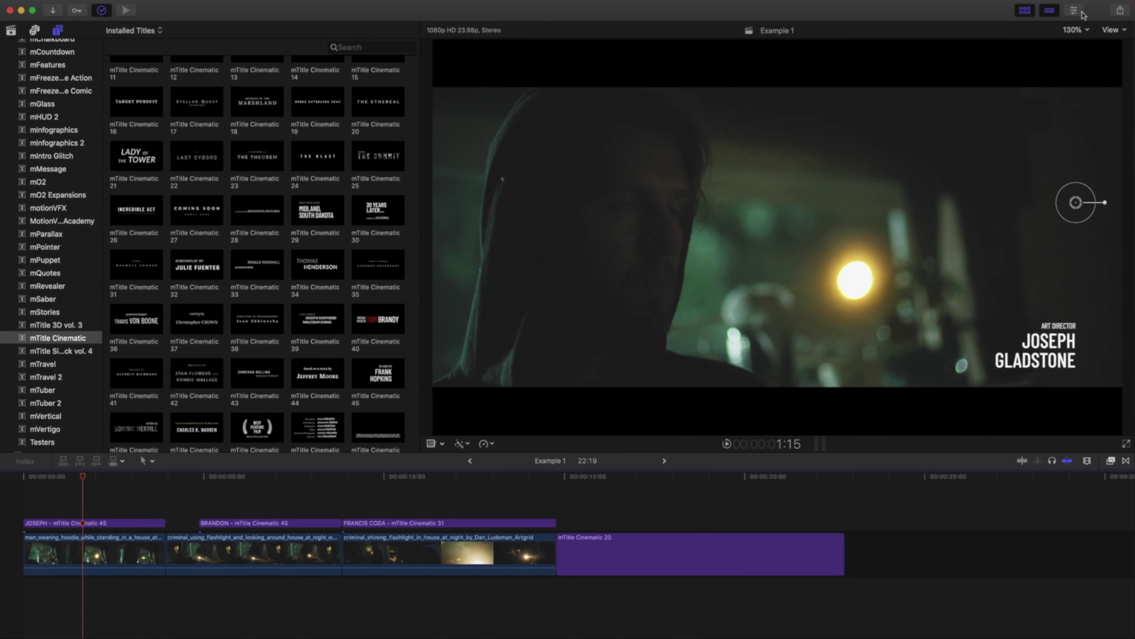
Give the DP credit 111.5 Content Scale, 25 px float, and Content Position X -0.6, Y 0.27.
{"action": "left_click", "coordinate": [1046, 19]}
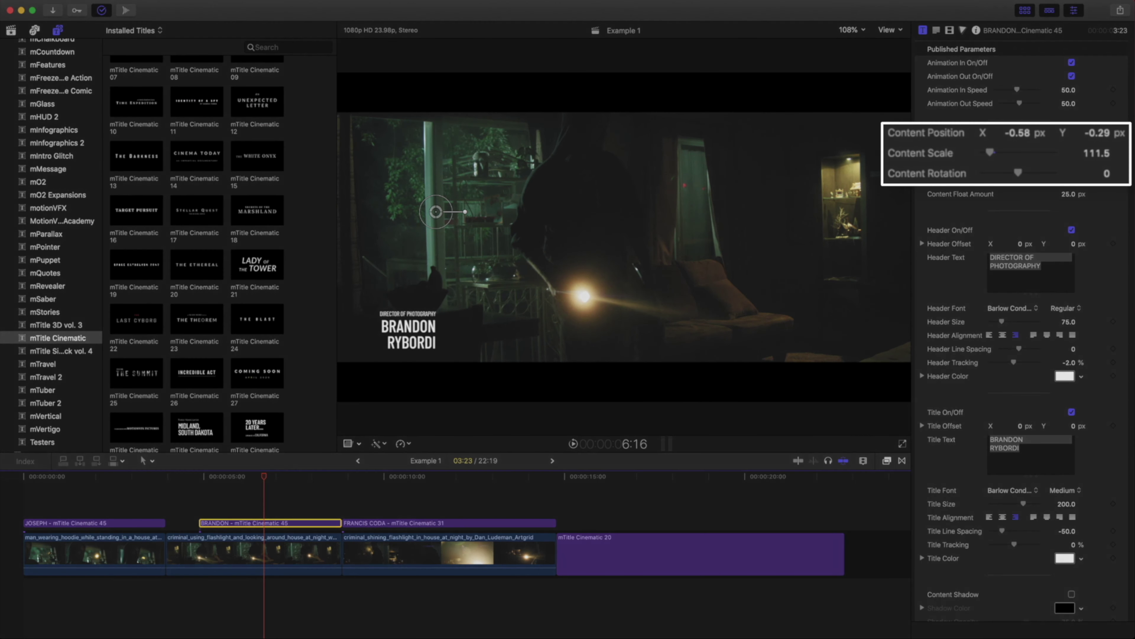
{"action": "left_click_drag", "start_coordinate": [1017, 136], "coordinate": [1018, 136]}
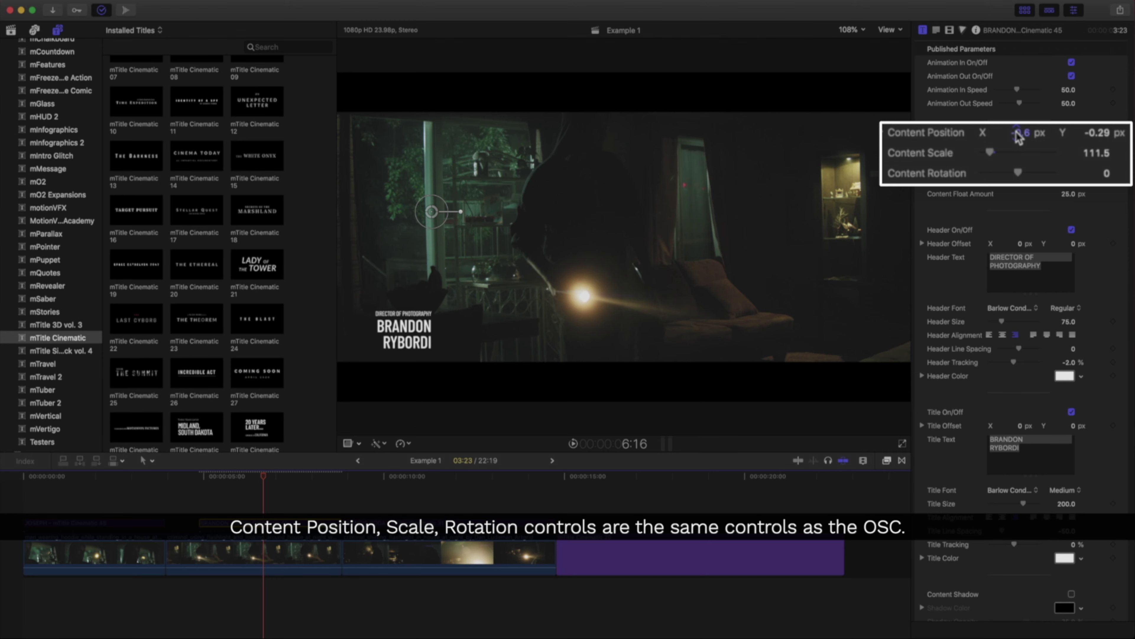
{"action": "left_click_drag", "start_coordinate": [1067, 142], "coordinate": [1067, 142]}
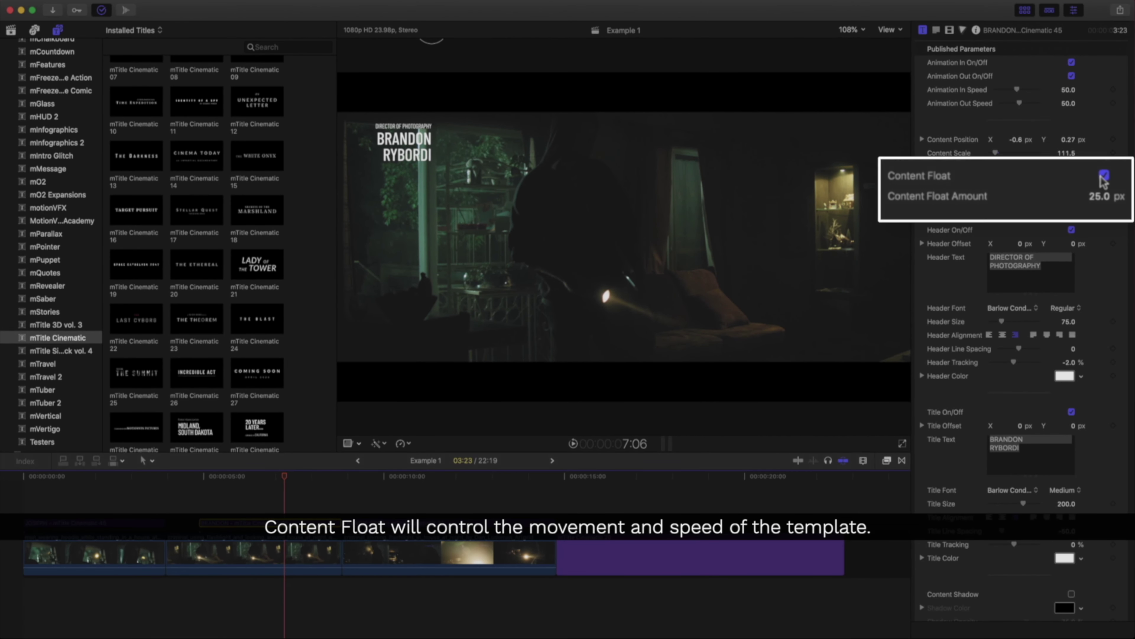
Reverse the DP credit's float by setting Content Float Amount to -35 px, previewing playback.
{"action": "left_click", "coordinate": [1072, 180]}
{"action": "key", "text": "slash"}
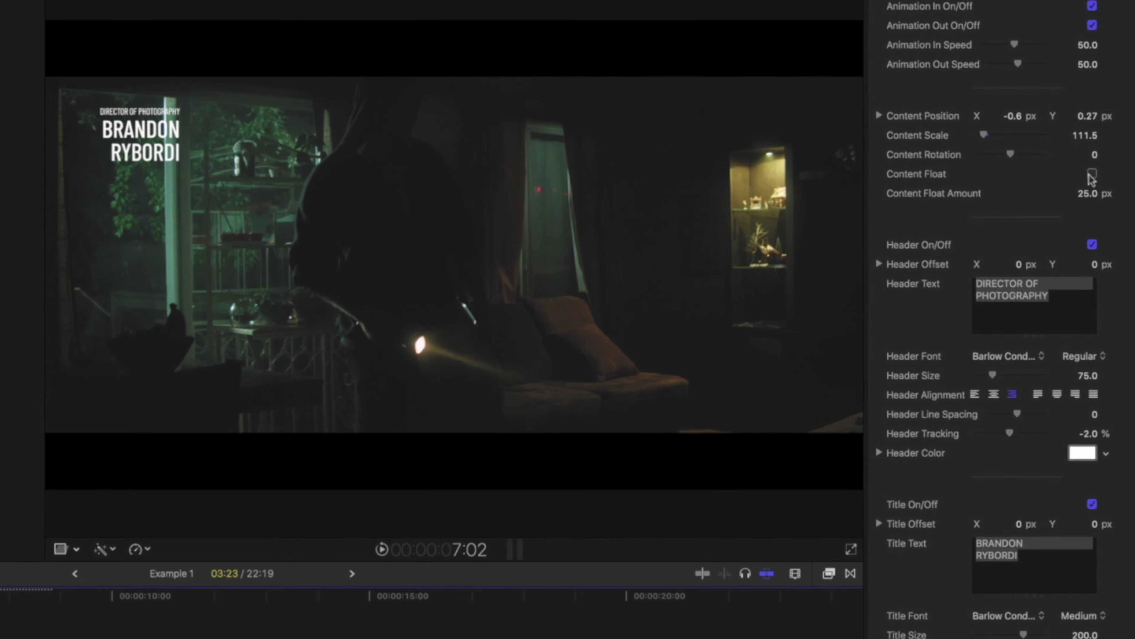
{"action": "left_click", "coordinate": [1092, 174]}
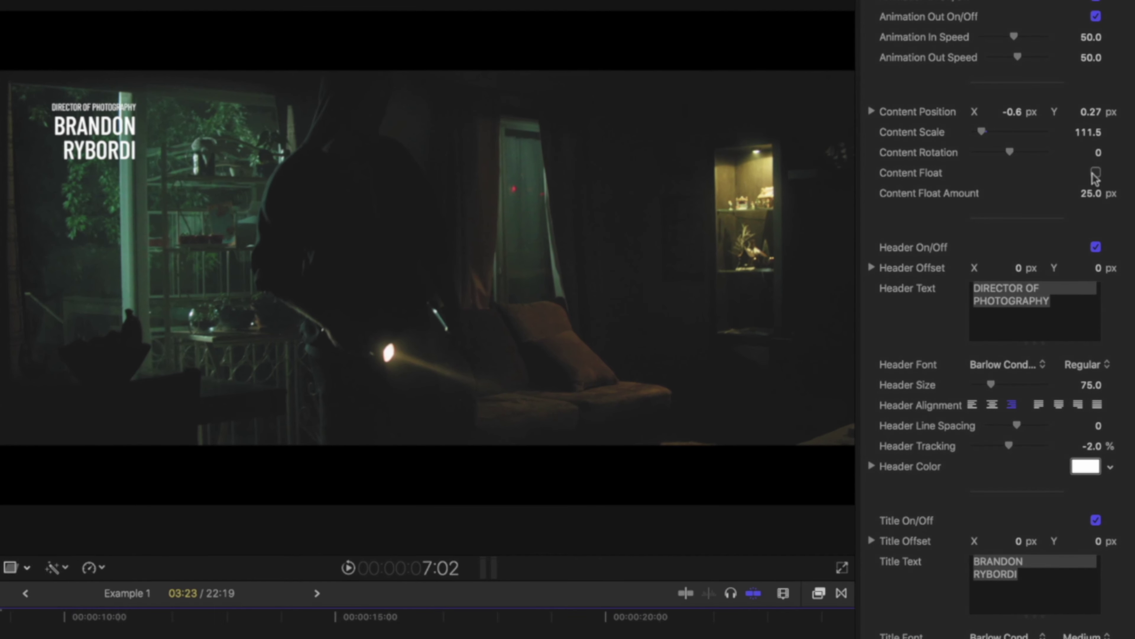
{"action": "left_click_drag", "start_coordinate": [1091, 195], "coordinate": [1091, 166]}
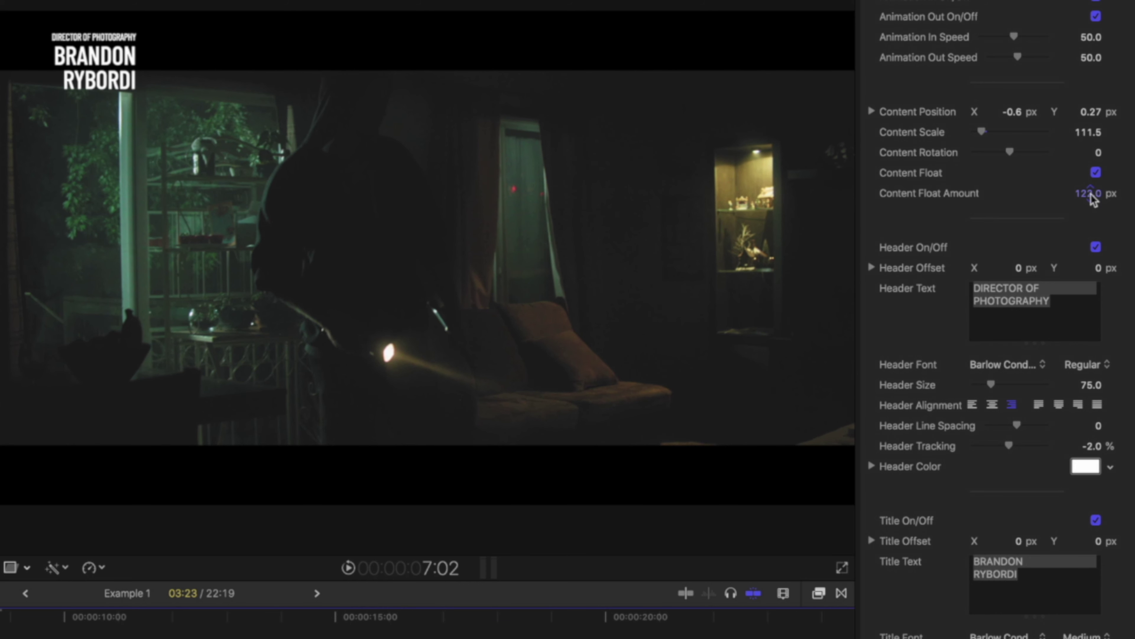
{"action": "key", "text": "slash"}
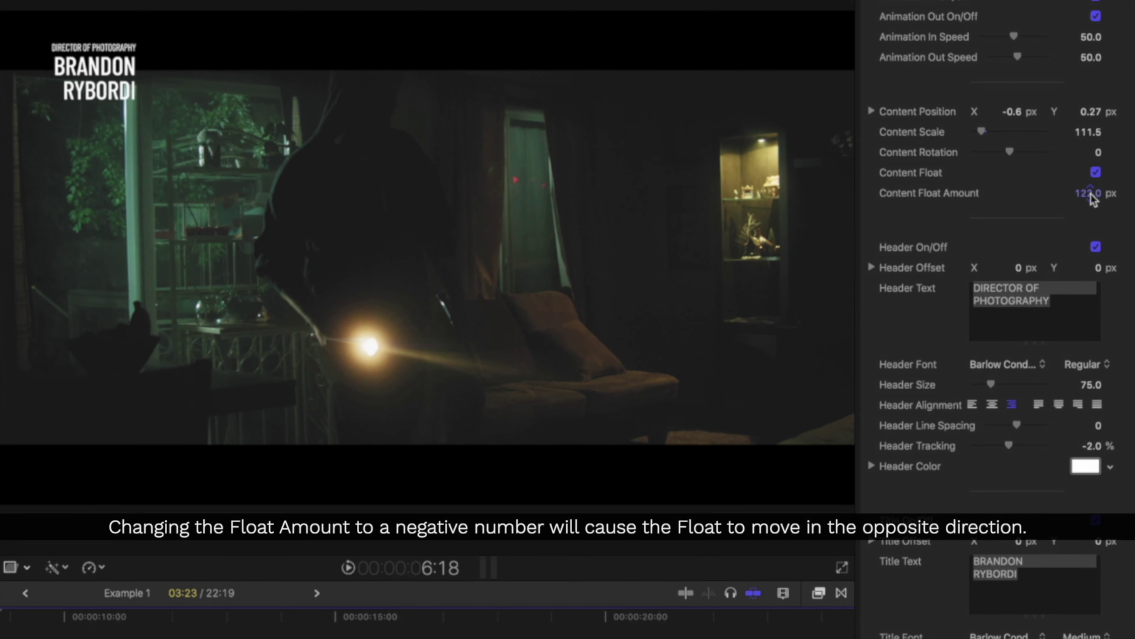
{"action": "left_click_drag", "start_coordinate": [1091, 193], "coordinate": [1091, 287]}
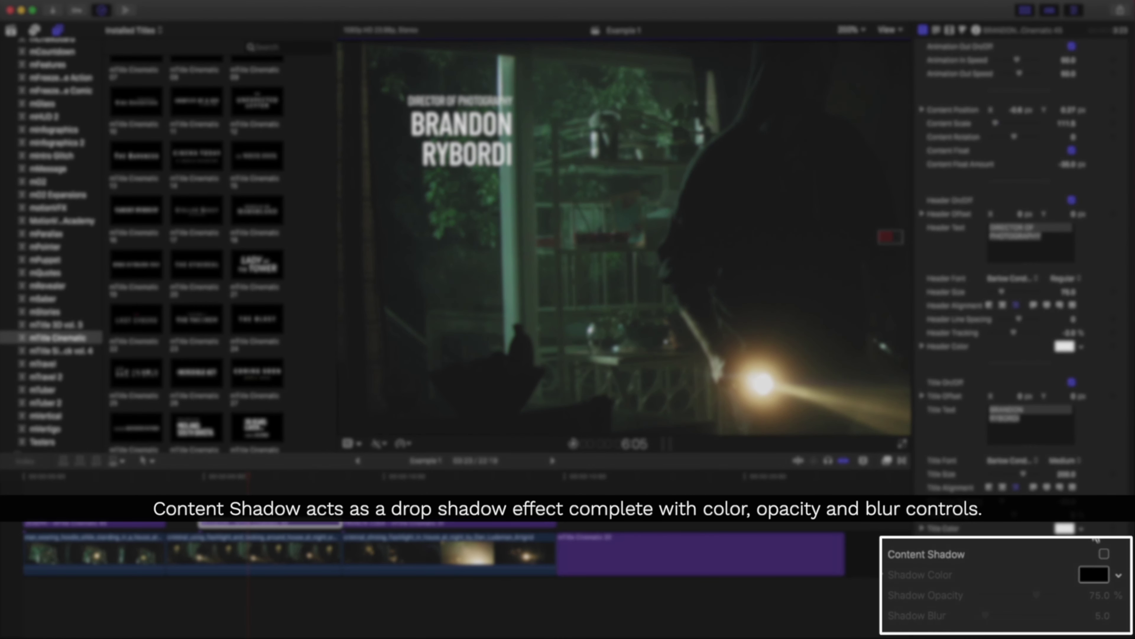
Enable Content Shadow with 90% Shadow Opacity and Shadow Blur reduced to 4.
{"action": "left_click", "coordinate": [1104, 555]}
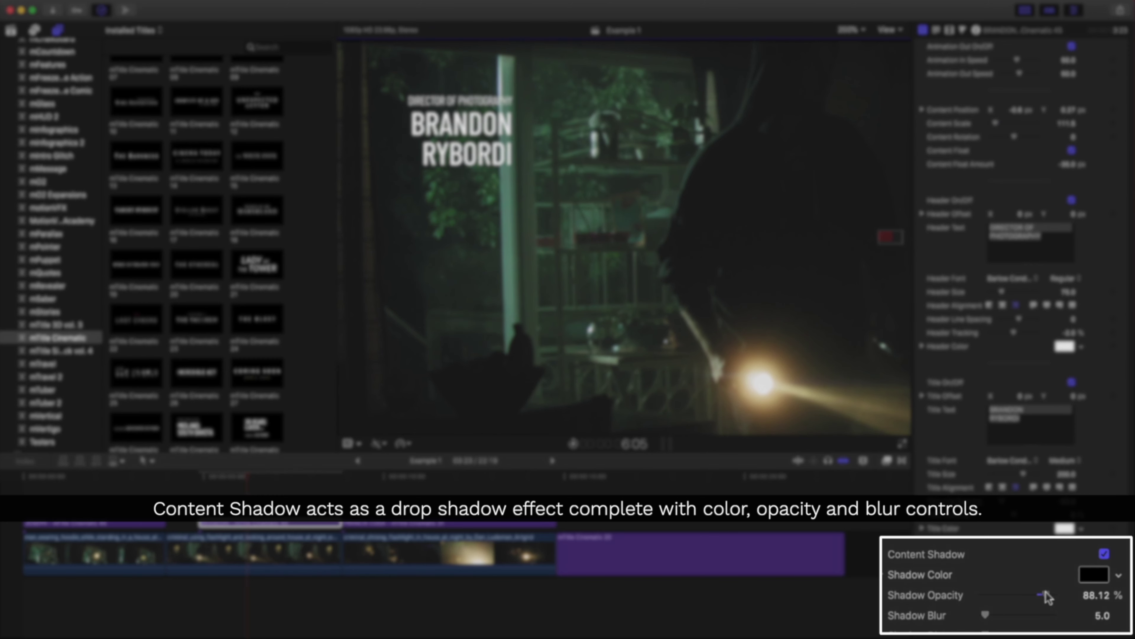
{"action": "left_click", "coordinate": [1096, 595]}
{"action": "type", "text": "90"}
{"action": "key", "text": "Return"}
{"action": "scroll", "coordinate": [999, 626], "scroll_direction": "down", "scroll_amount": 1}
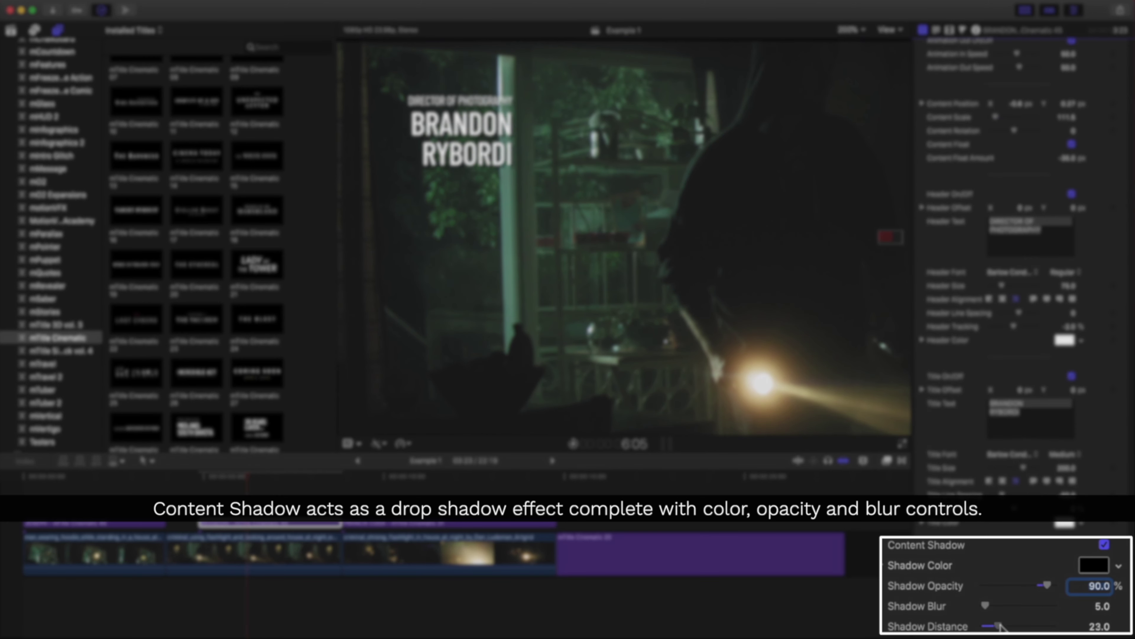
{"action": "left_click_drag", "start_coordinate": [994, 599], "coordinate": [993, 599]}
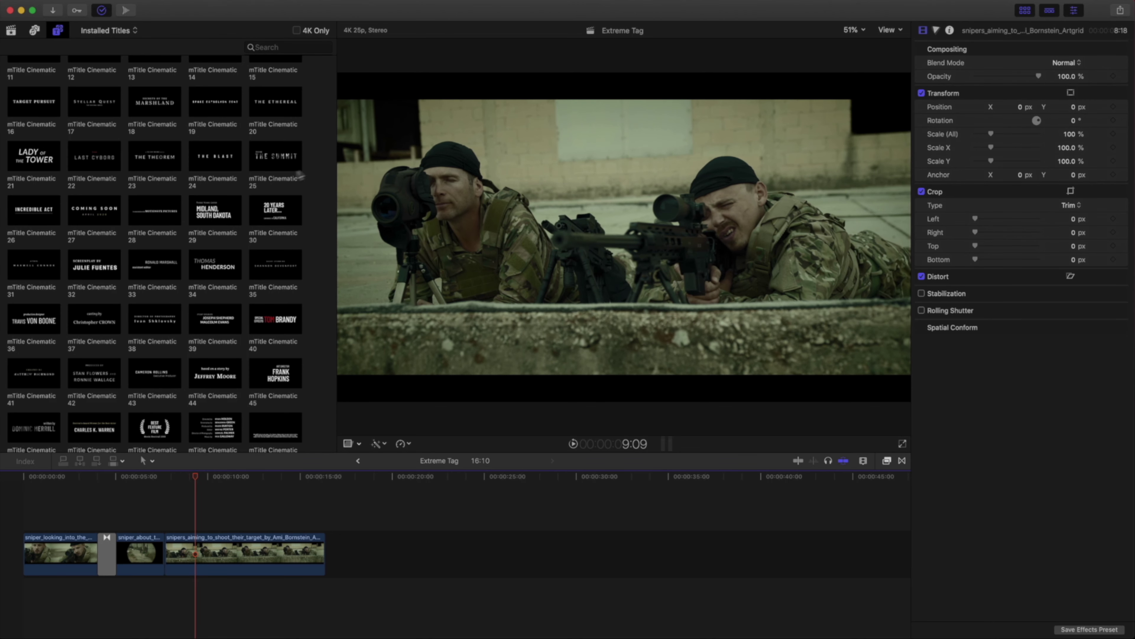
{"action": "scroll", "coordinate": [300, 176], "scroll_direction": "up", "scroll_amount": 5}
Insert mTitle Cinematic 05 'BASED ON A TRUE STORY...' after the first sniper clip and play it.
{"action": "left_click", "coordinate": [254, 93]}
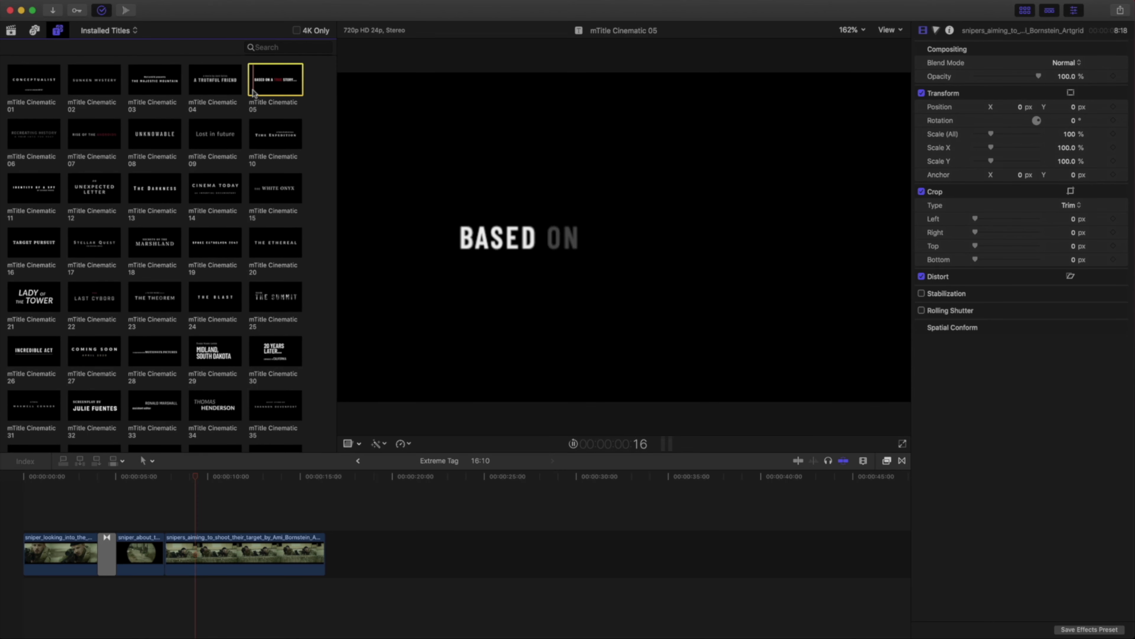
{"action": "left_click_drag", "start_coordinate": [254, 93], "coordinate": [99, 549]}
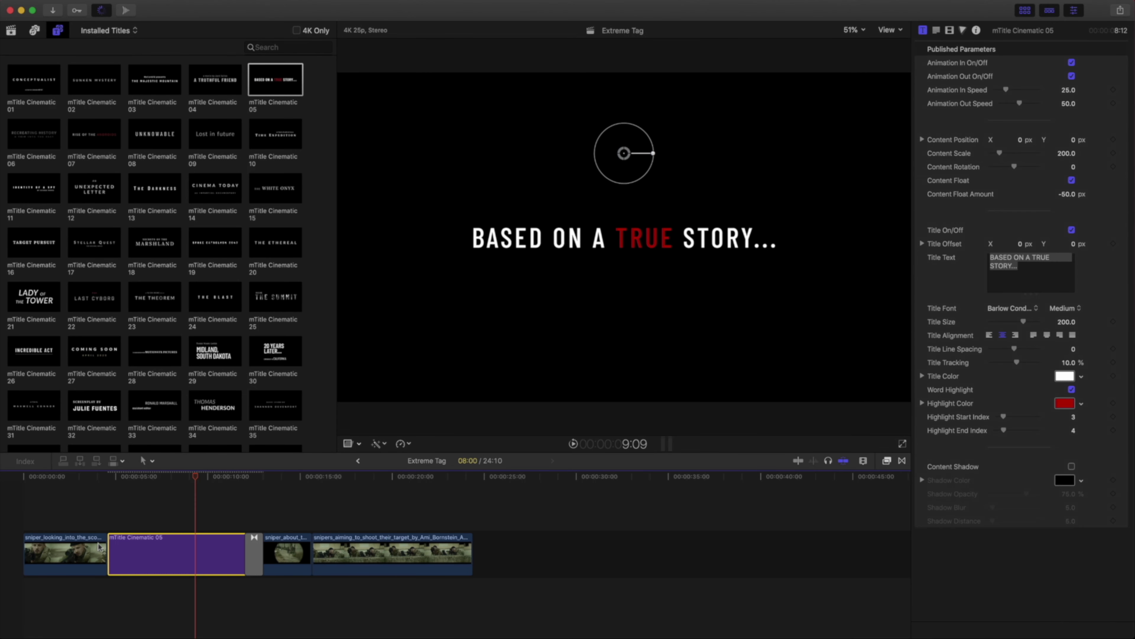
{"action": "left_click", "coordinate": [106, 477]}
{"action": "key", "text": "space"}
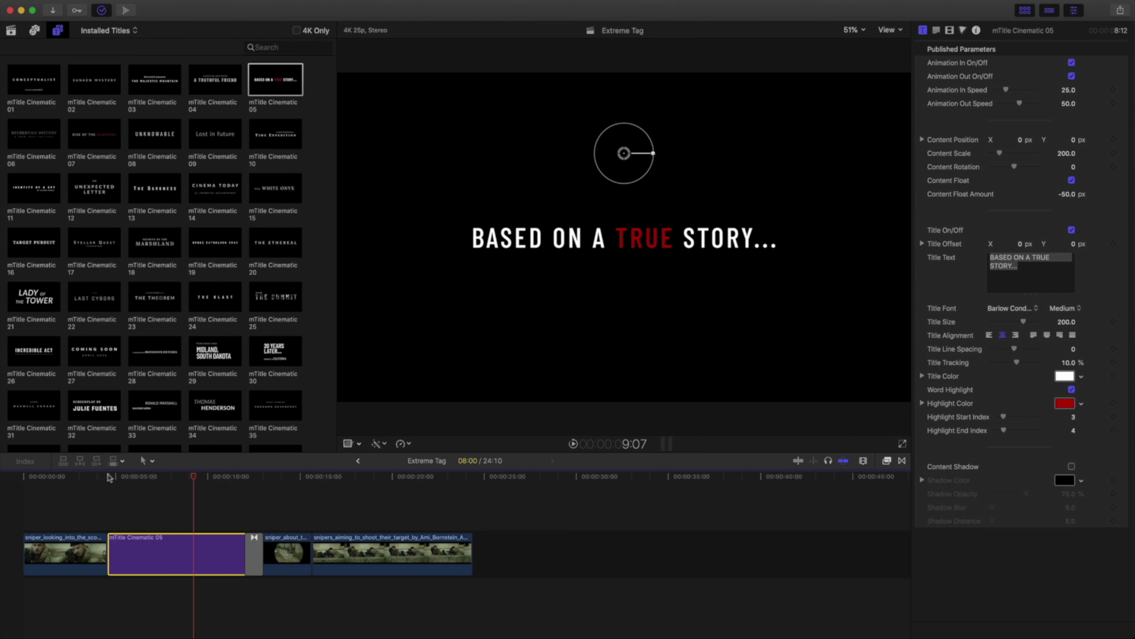
Set the title font to Lato with Bold weight.
{"action": "left_click", "coordinate": [1009, 309]}
{"action": "left_click", "coordinate": [840, 615]}
{"action": "left_click", "coordinate": [1068, 308]}
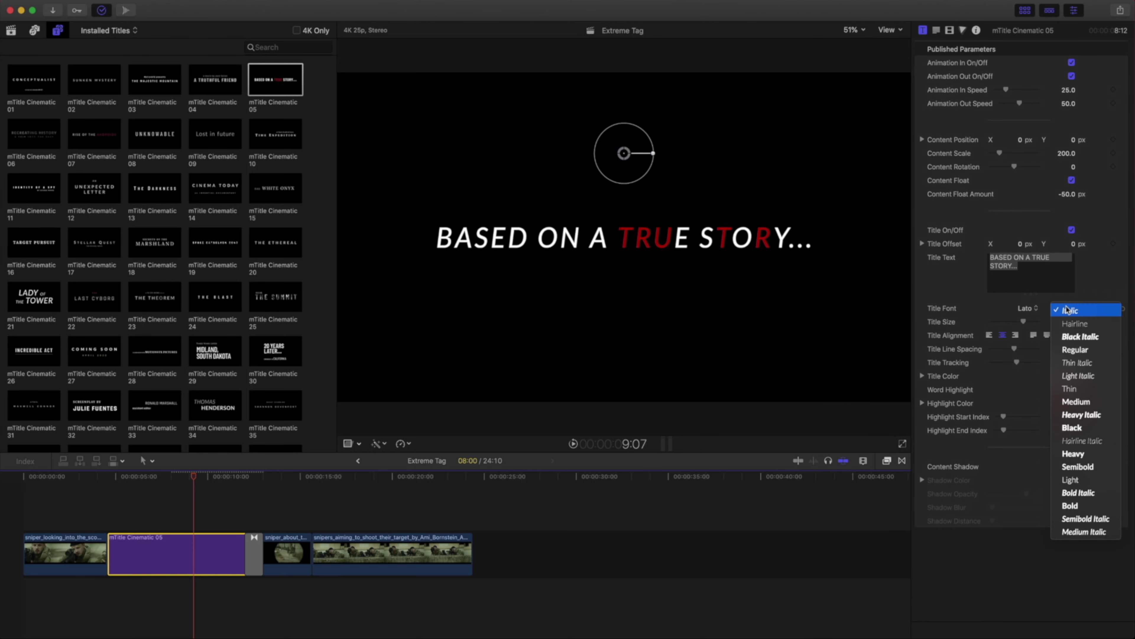
{"action": "left_click", "coordinate": [1072, 505]}
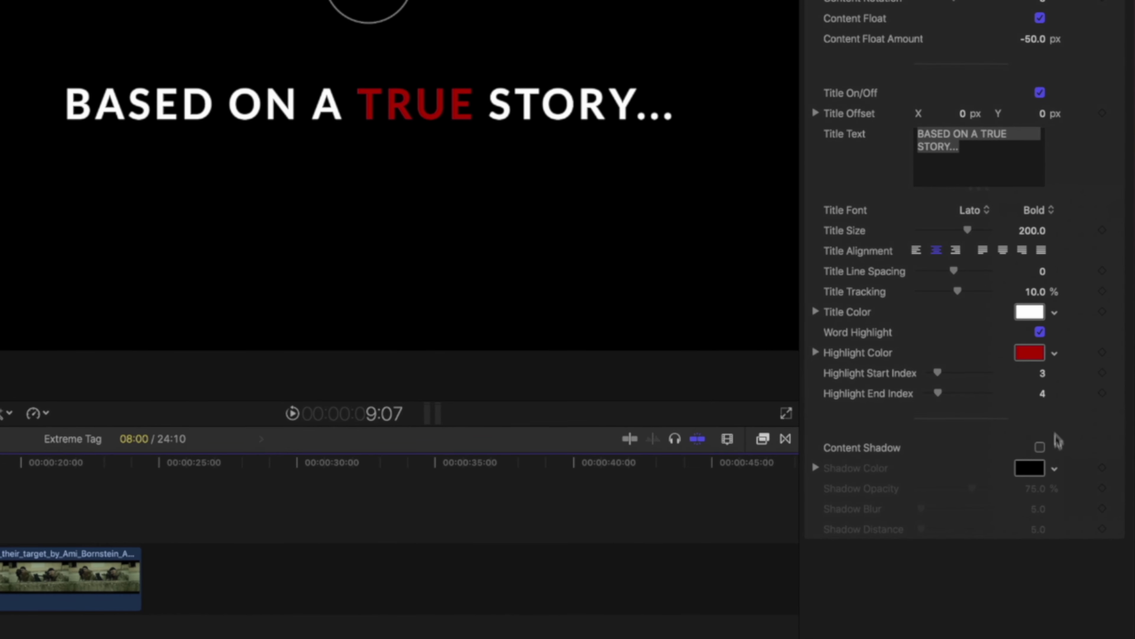
Change the highlight colour on TRUE to crimson.
{"action": "left_click", "coordinate": [1029, 353]}
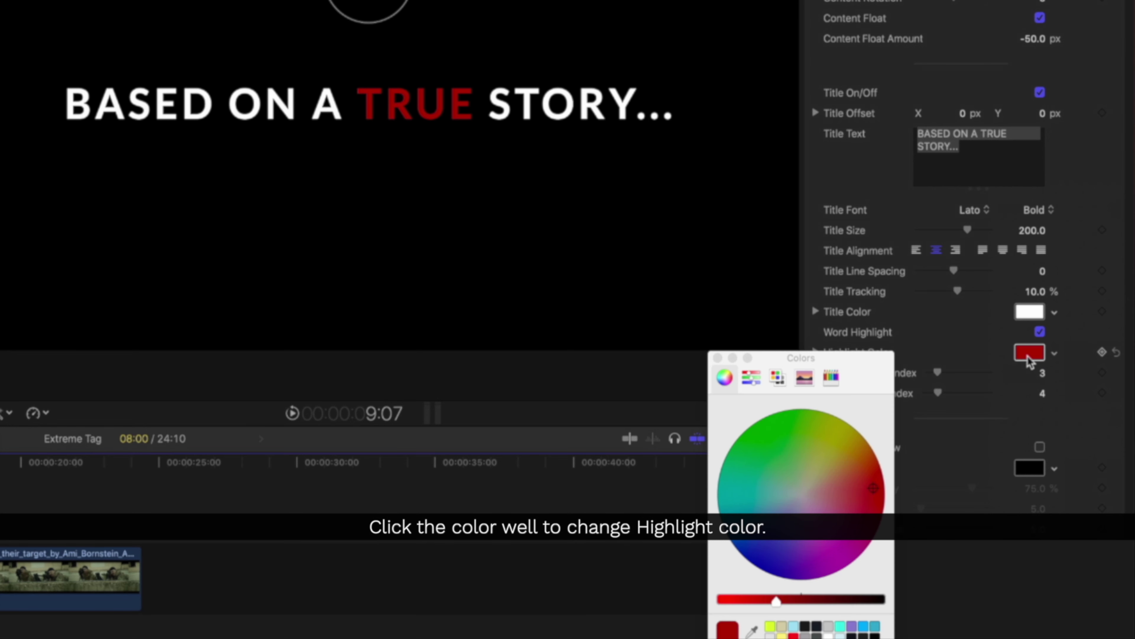
{"action": "left_click", "coordinate": [830, 444]}
{"action": "left_click", "coordinate": [753, 501]}
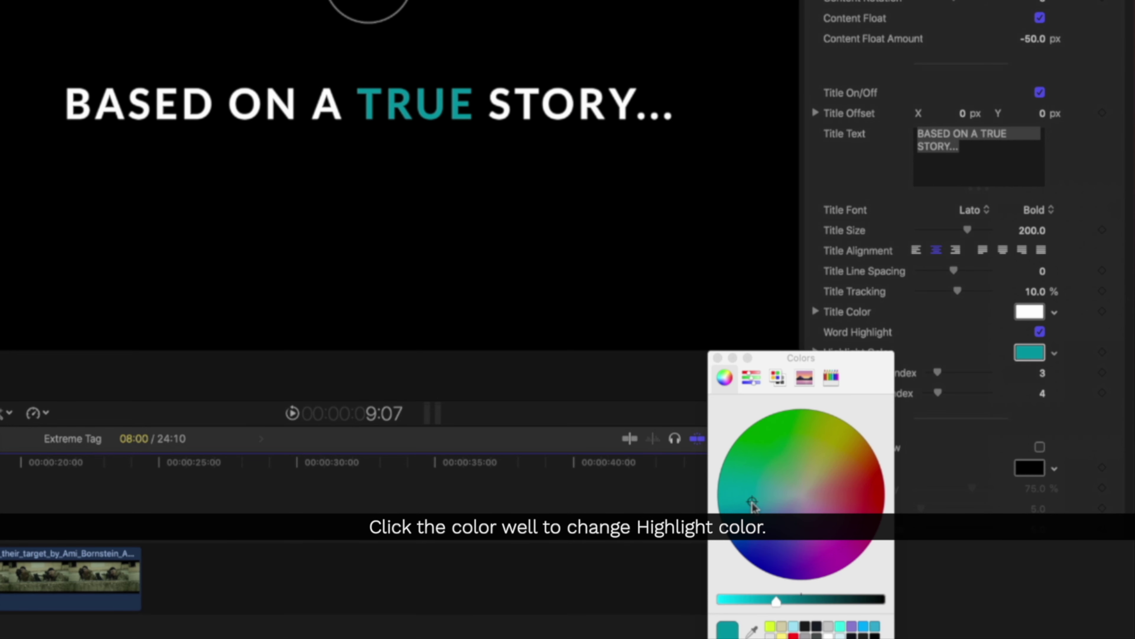
{"action": "left_click", "coordinate": [877, 529]}
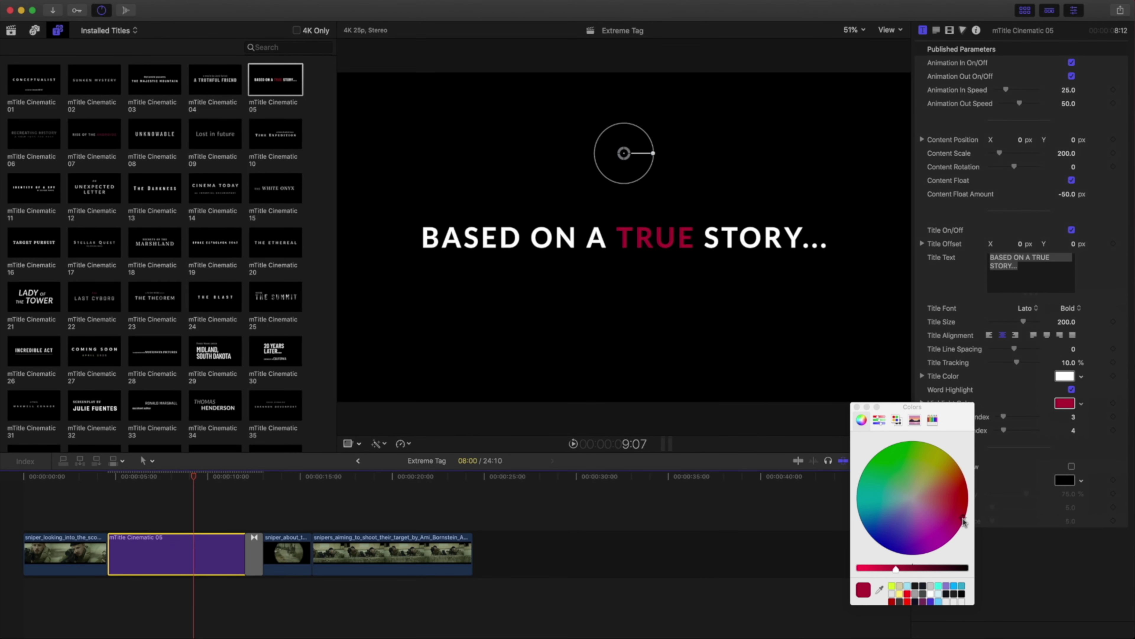
Close the Colors window and raise the Highlight End Index from 4 to 5.
{"action": "left_click", "coordinate": [857, 407]}
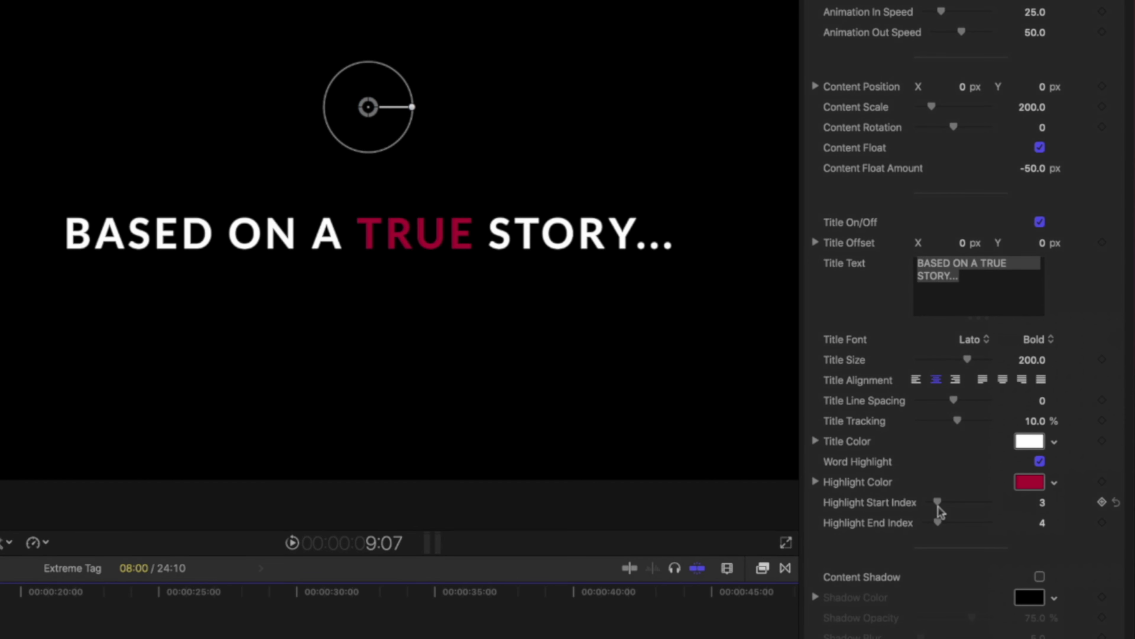
{"action": "left_click_drag", "start_coordinate": [939, 521], "coordinate": [942, 520]}
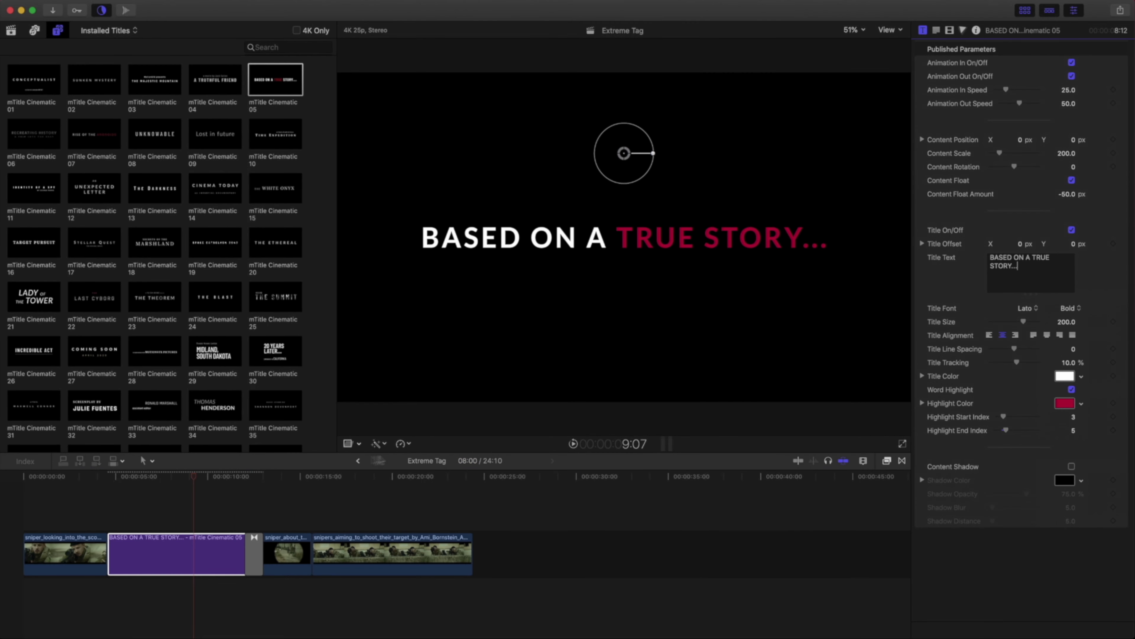
{"action": "left_click", "coordinate": [113, 476]}
Play the title from its start to preview the raspberry TRUE STORY... highlight.
{"action": "key", "text": "space"}
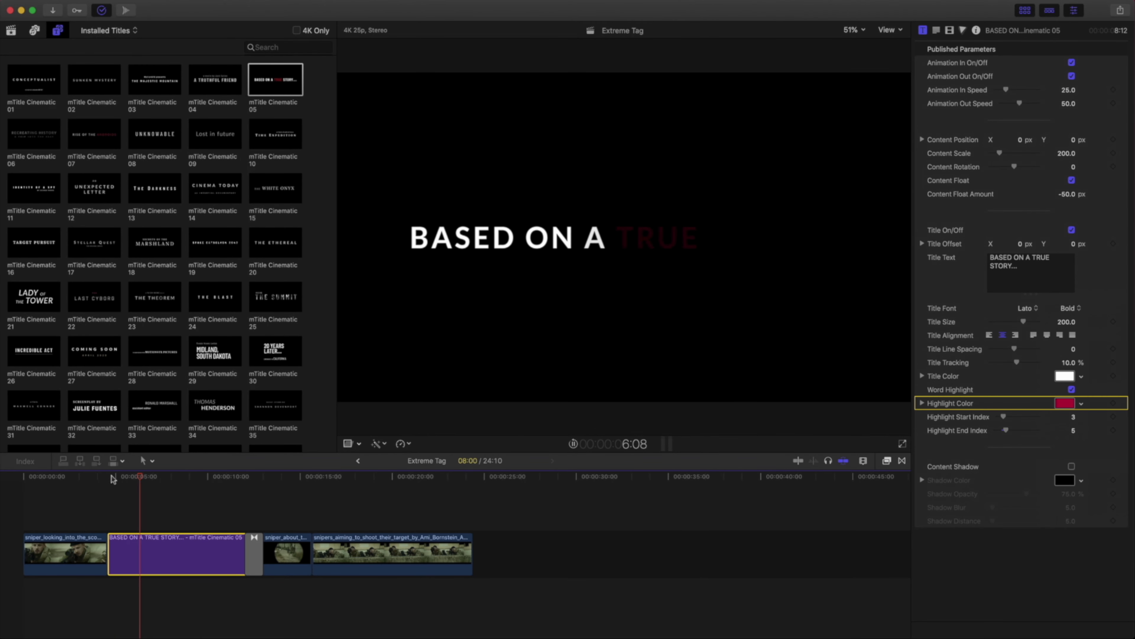